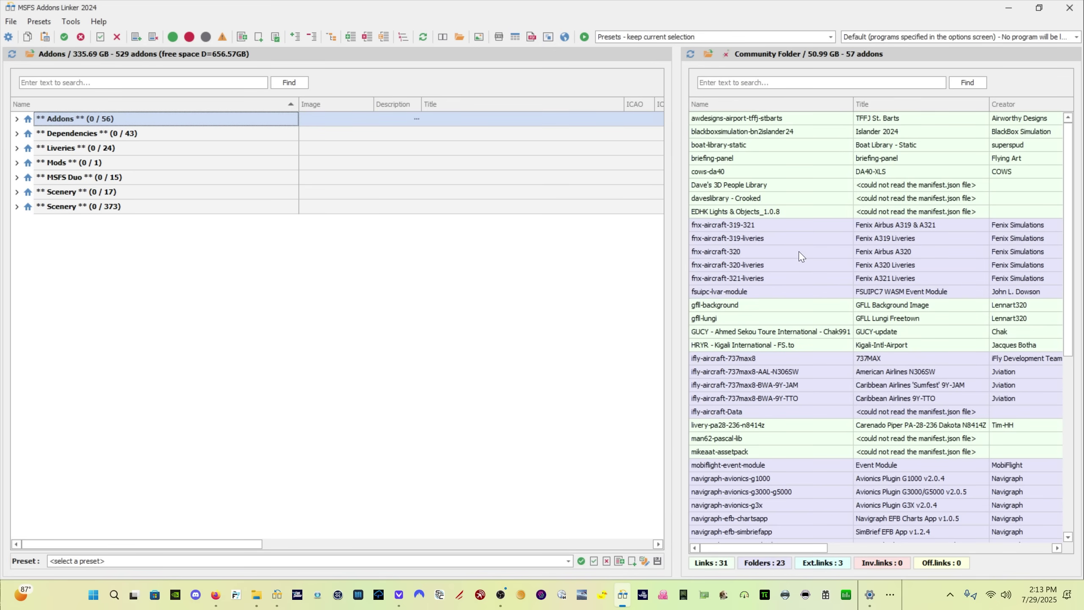
- Open the MSFS 2024 Community folder's parent and rename Community to _Community
{"action": "left_click", "coordinate": [707, 53]}
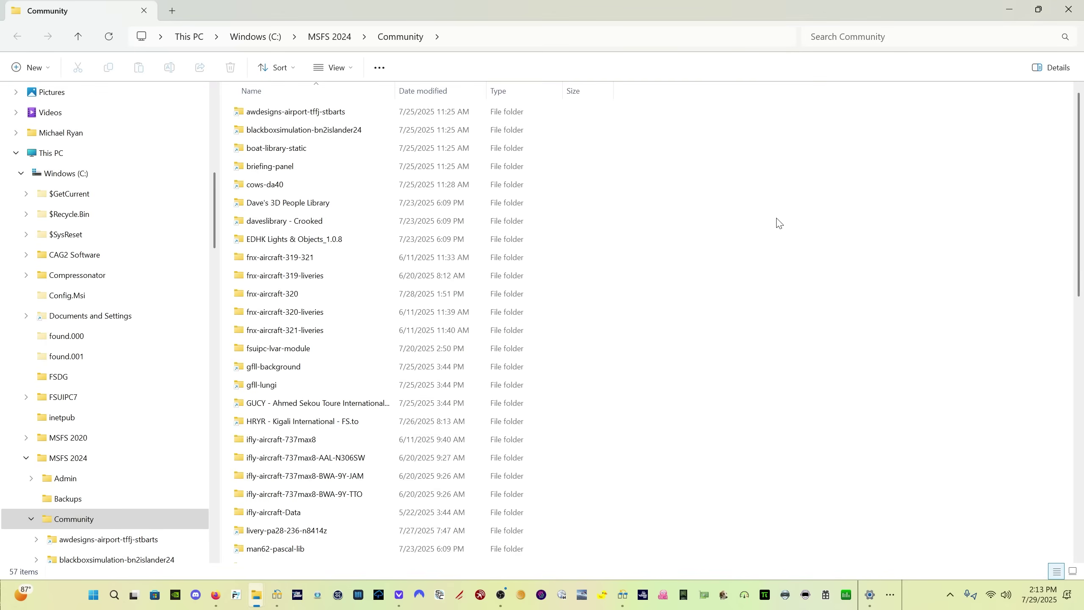
{"action": "left_click", "coordinate": [334, 39]}
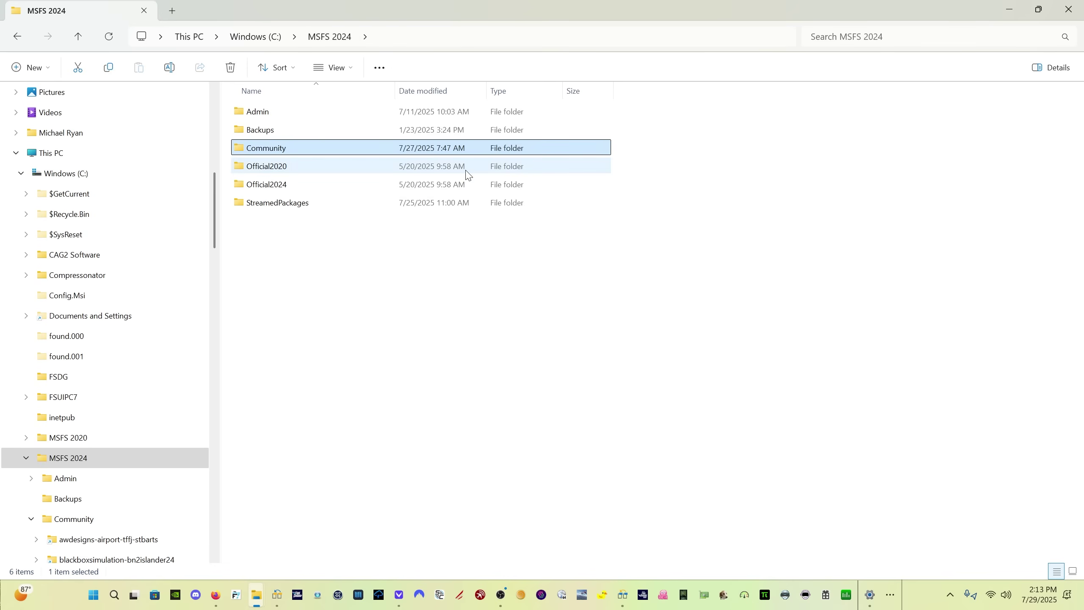
{"action": "left_click", "coordinate": [263, 147]}
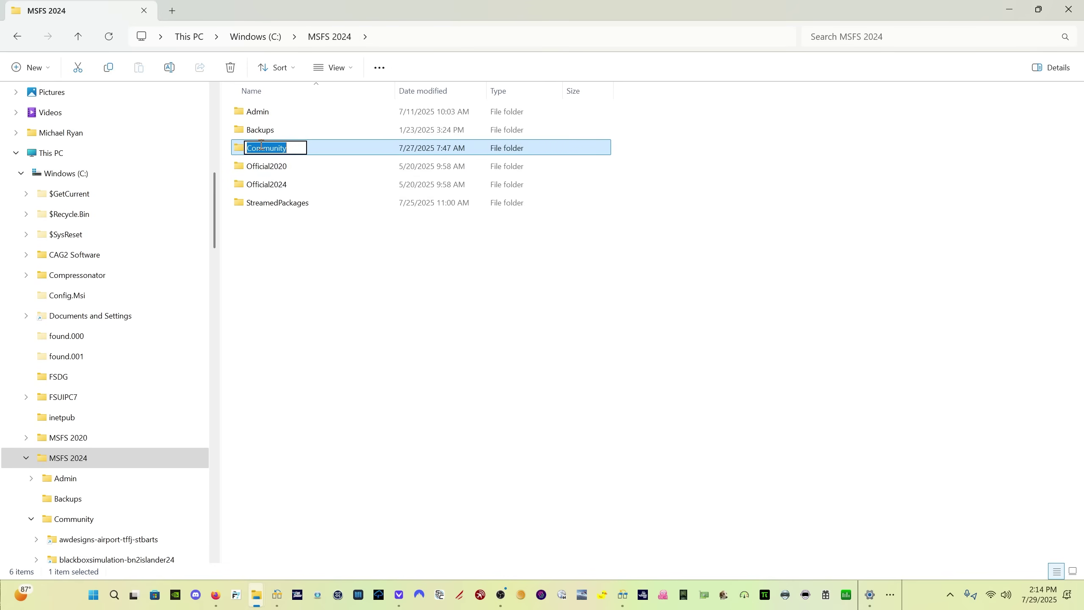
{"action": "key", "text": "Home"}
{"action": "type", "text": "_"}
- Create a new empty folder named Community inside the MSFS 2024 folder
{"action": "left_click", "coordinate": [341, 325]}
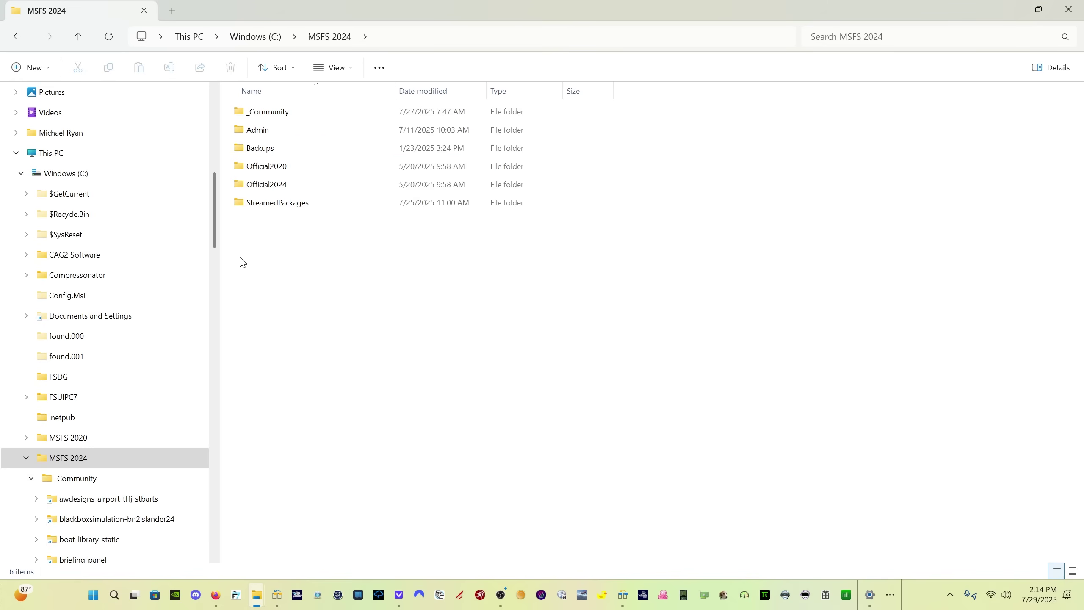
{"action": "left_click", "coordinate": [30, 67]}
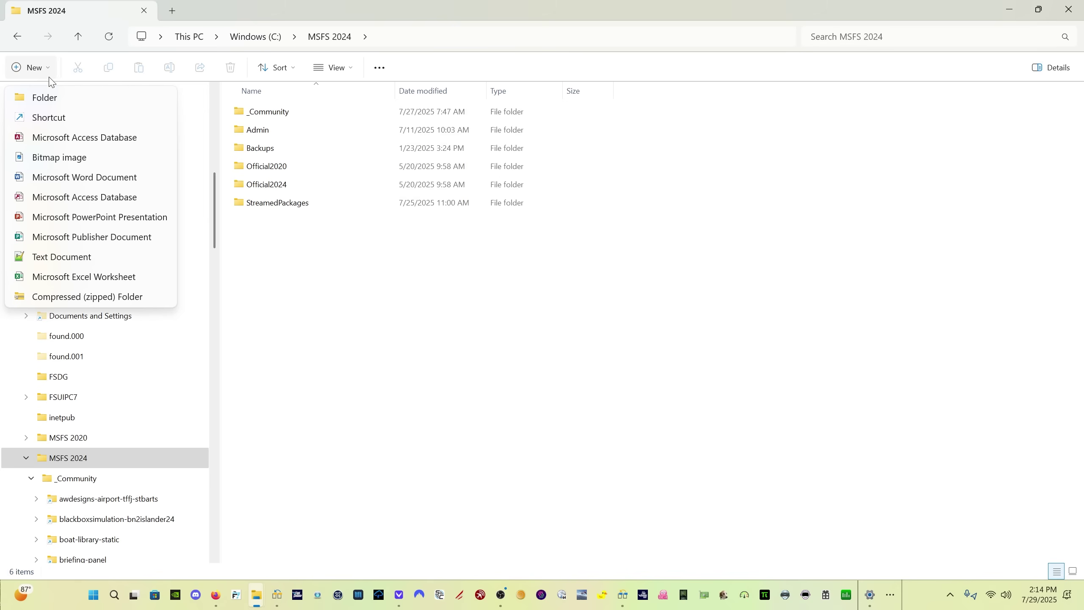
{"action": "left_click", "coordinate": [54, 99]}
{"action": "type", "text": "Community"}
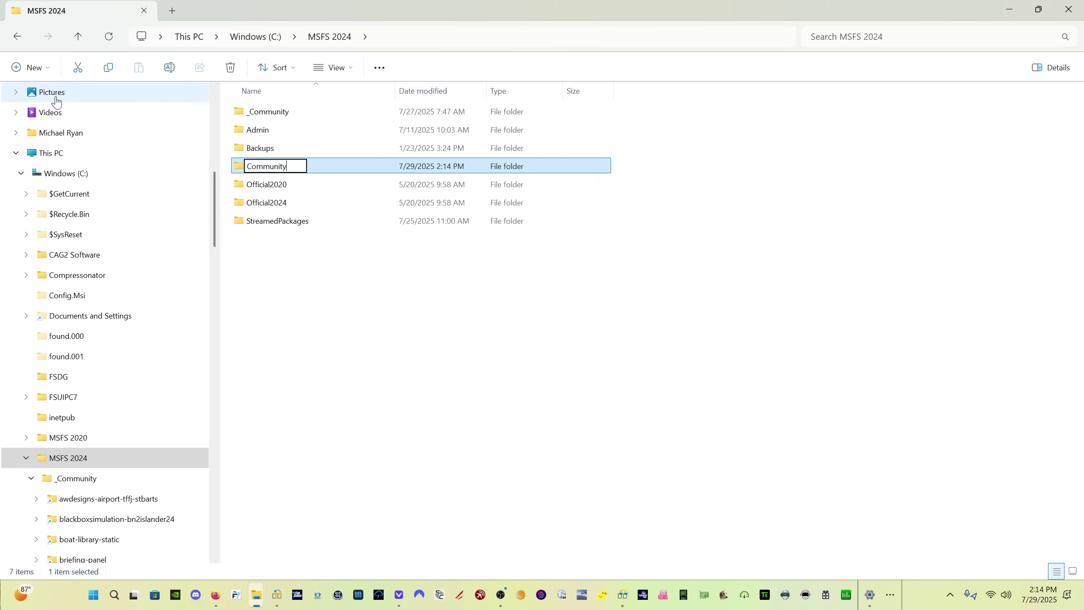
{"action": "key", "text": "Return"}
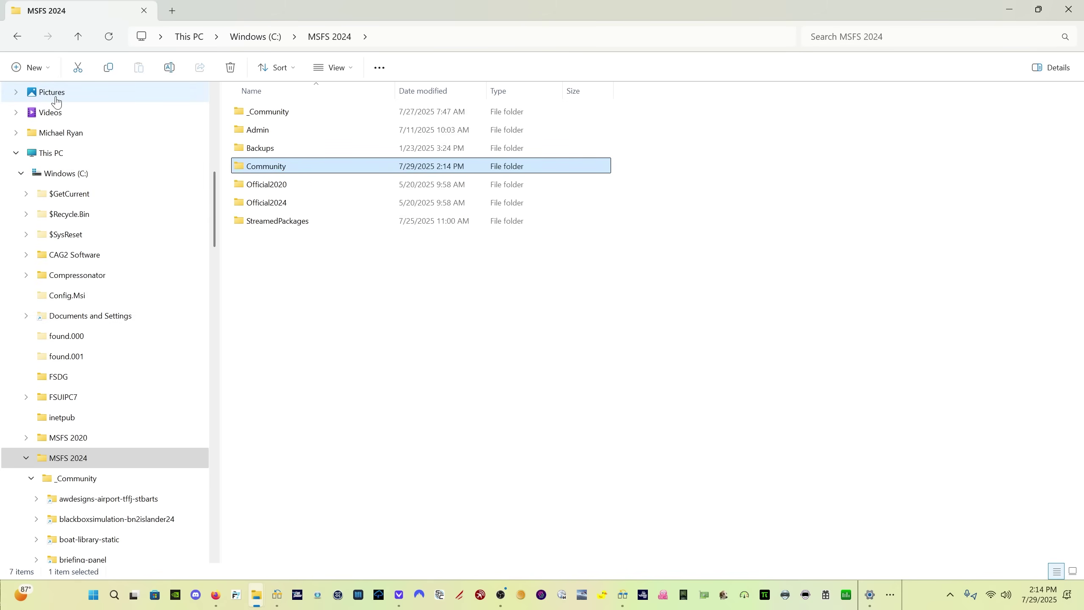
{"action": "key", "text": "alt+Tab"}
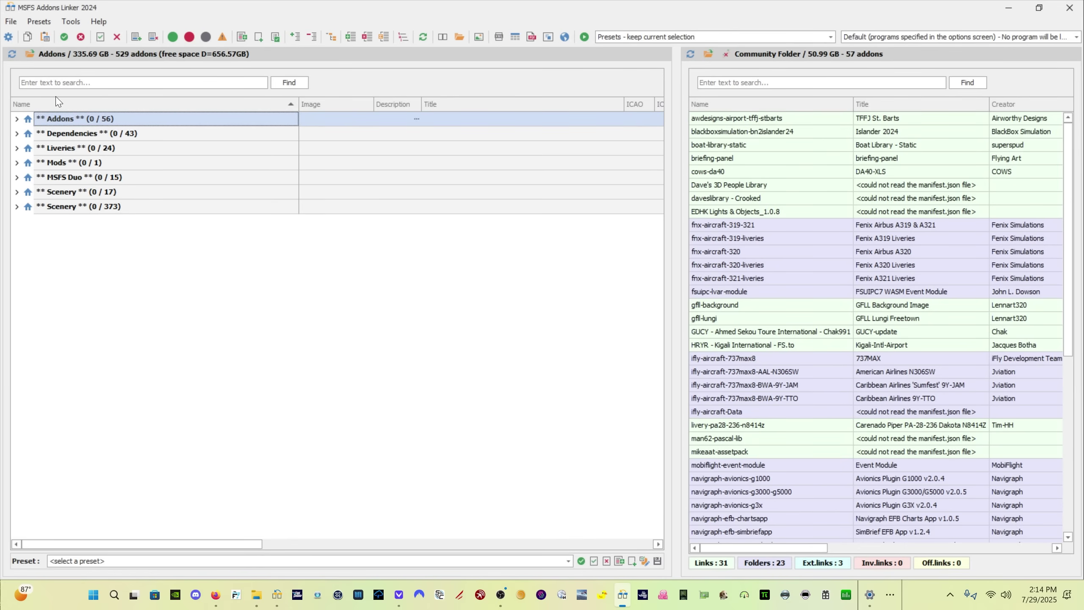
- Refresh the 2024 linker's Community Folder so it reports 0 B and 0 addons
{"action": "left_click", "coordinate": [690, 55]}
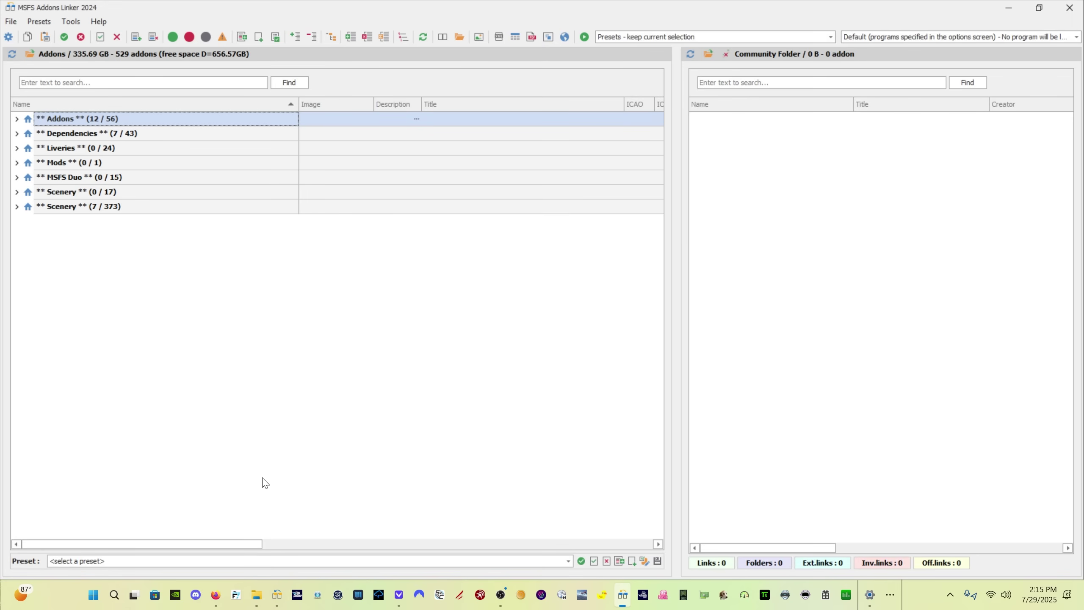
- Confirm the dummy Community folder is empty, then delete it from MSFS 2024
{"action": "key", "text": "alt+Tab"}
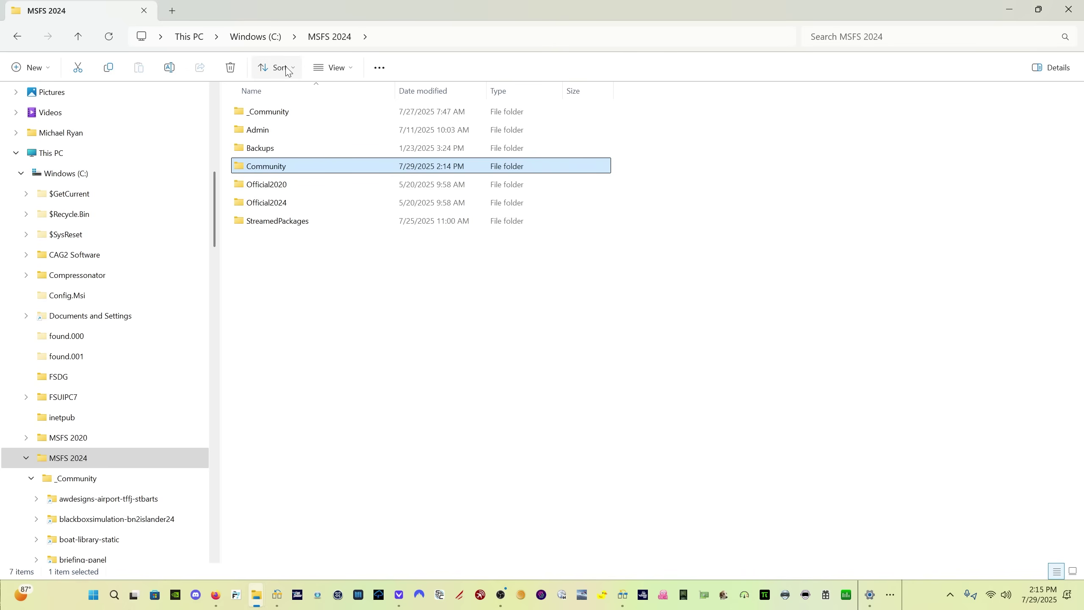
{"action": "double_click", "coordinate": [306, 170]}
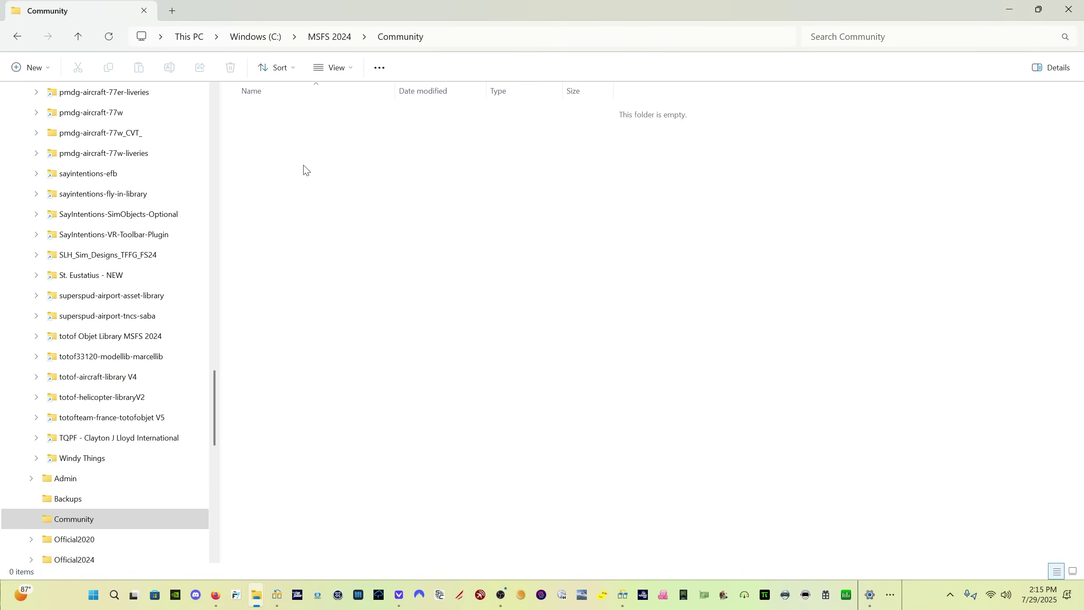
{"action": "left_click", "coordinate": [322, 31]}
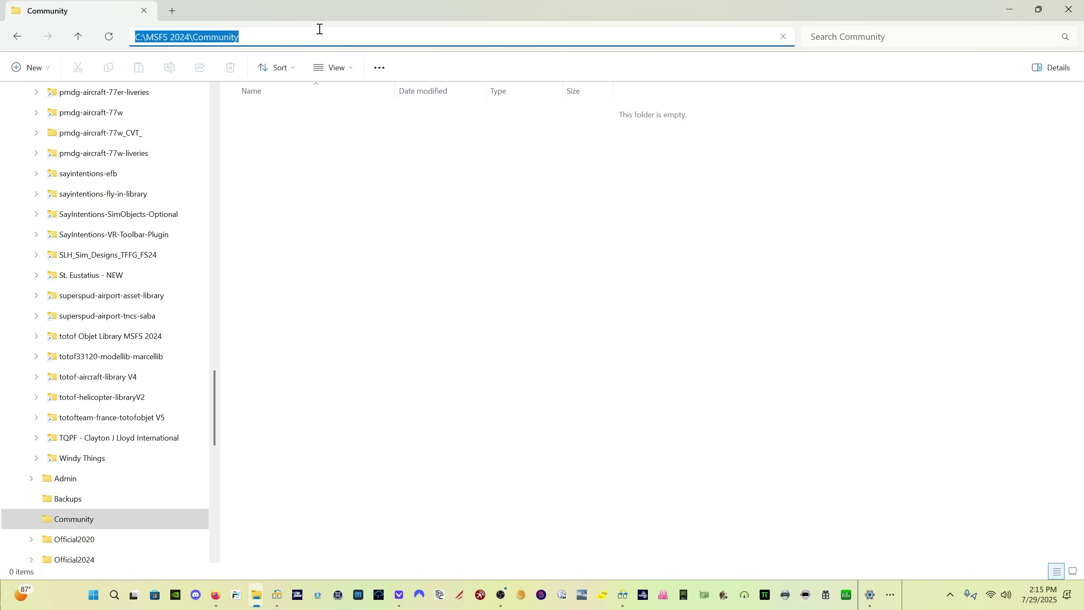
{"action": "left_click", "coordinate": [413, 369]}
{"action": "left_click", "coordinate": [321, 35]}
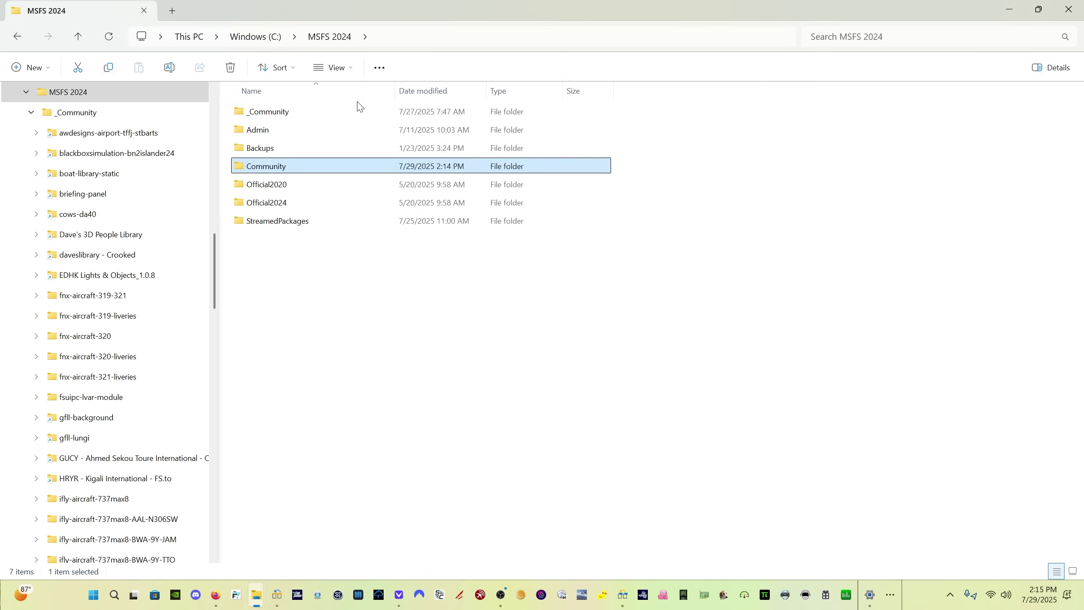
{"action": "left_click", "coordinate": [227, 71]}
- Rename _Community back to Community by removing the leading underscore
{"action": "left_click", "coordinate": [287, 113]}
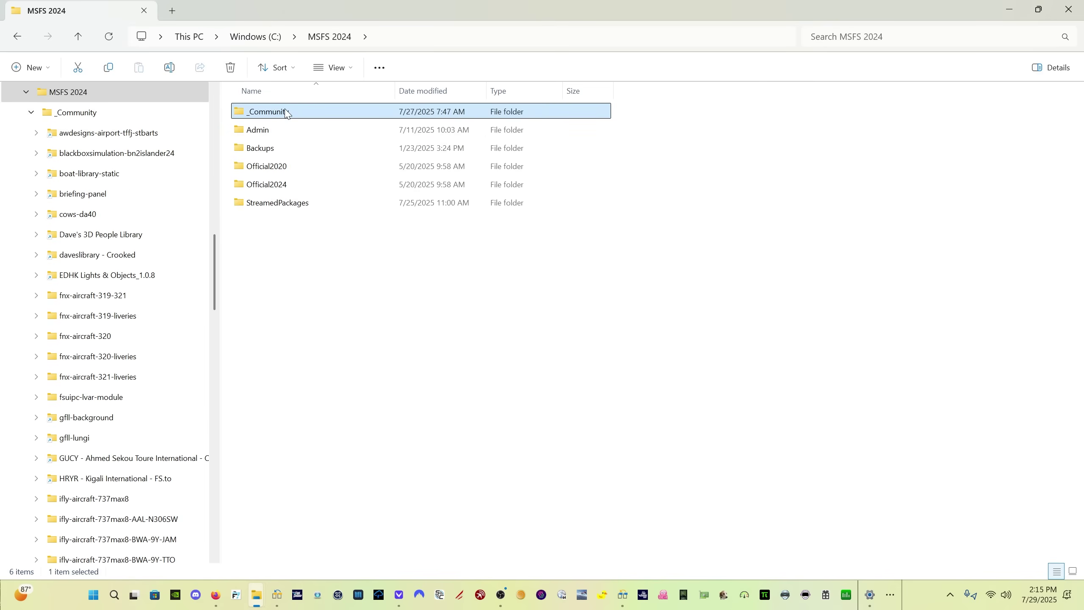
{"action": "left_click", "coordinate": [287, 113]}
{"action": "key", "text": "Home"}
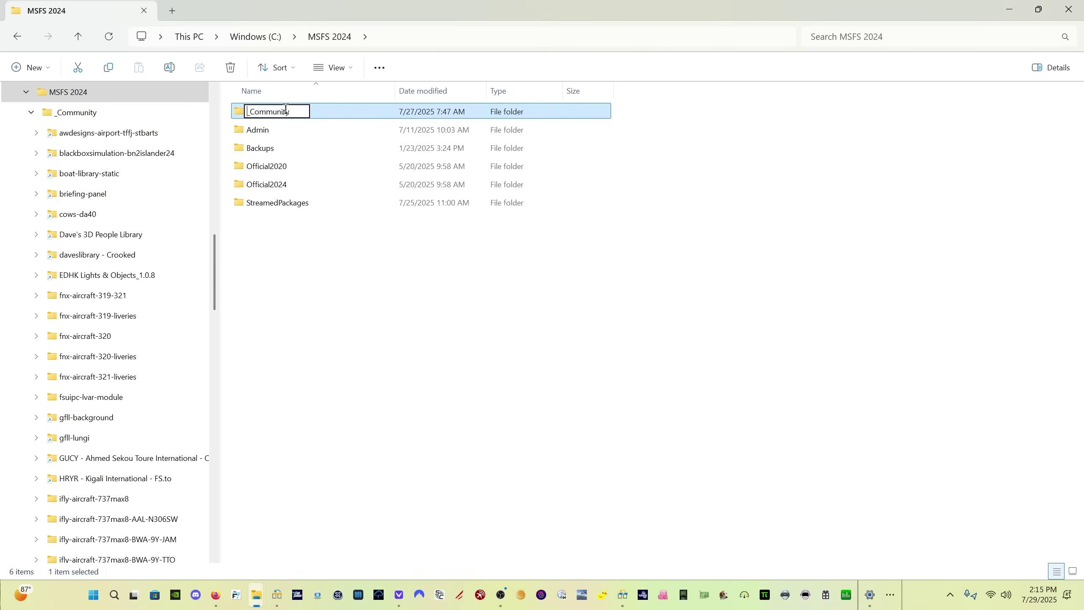
{"action": "key", "text": "Delete"}
{"action": "left_click", "coordinate": [379, 359]}
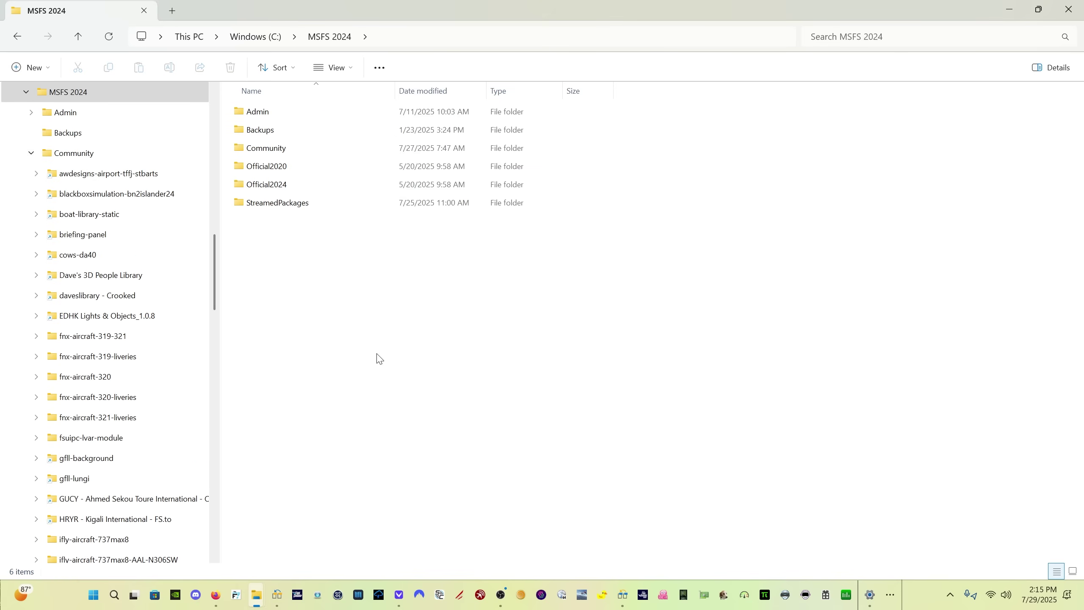
- Refresh the 2024 linker's Community Folder so its 57 linked addons reappear
{"action": "key", "text": "alt+Tab"}
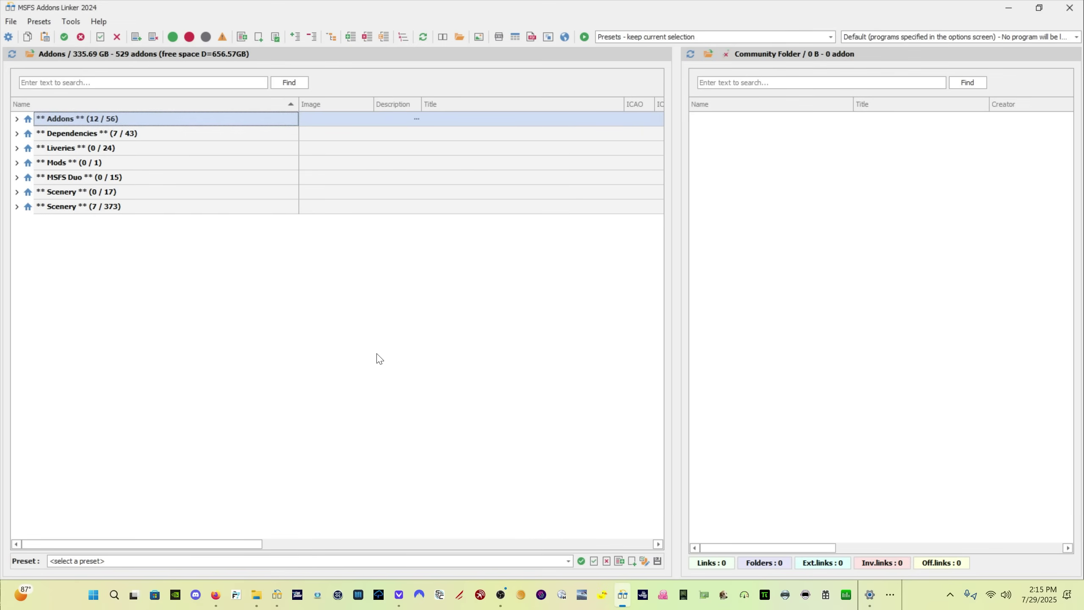
{"action": "left_click", "coordinate": [690, 53]}
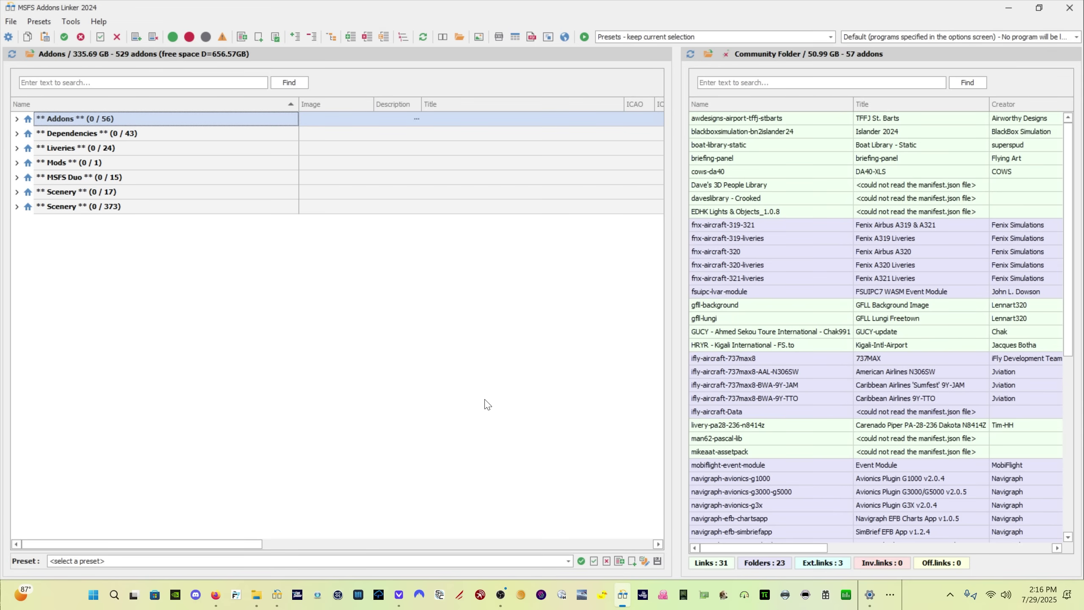
{"action": "key", "text": "alt+Tab"}
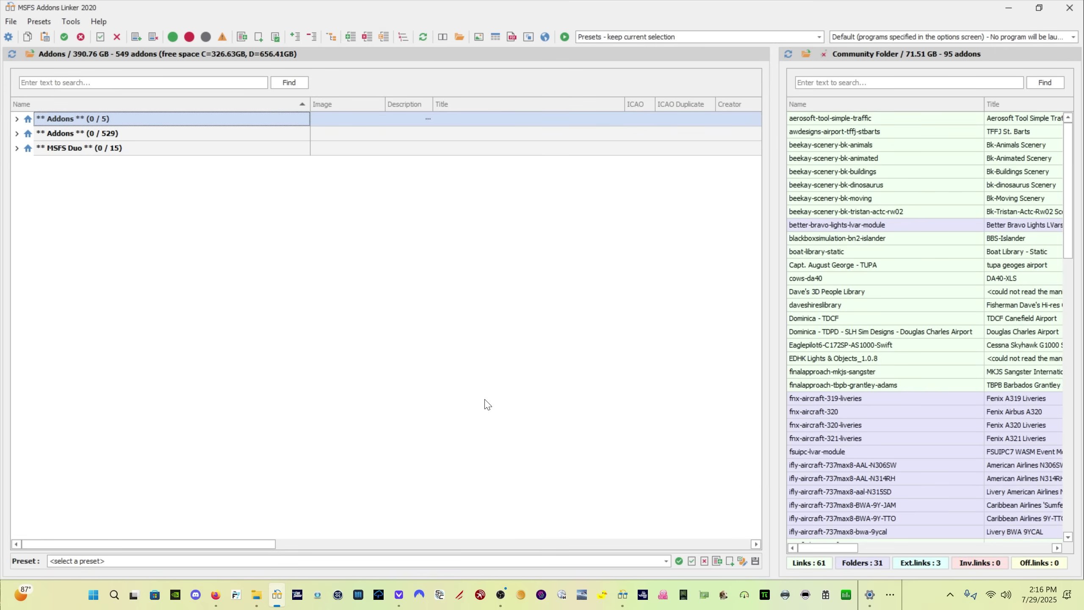
- Open the MSFS 2020 Packages folder and rename Community to _Community
{"action": "left_click", "coordinate": [806, 54]}
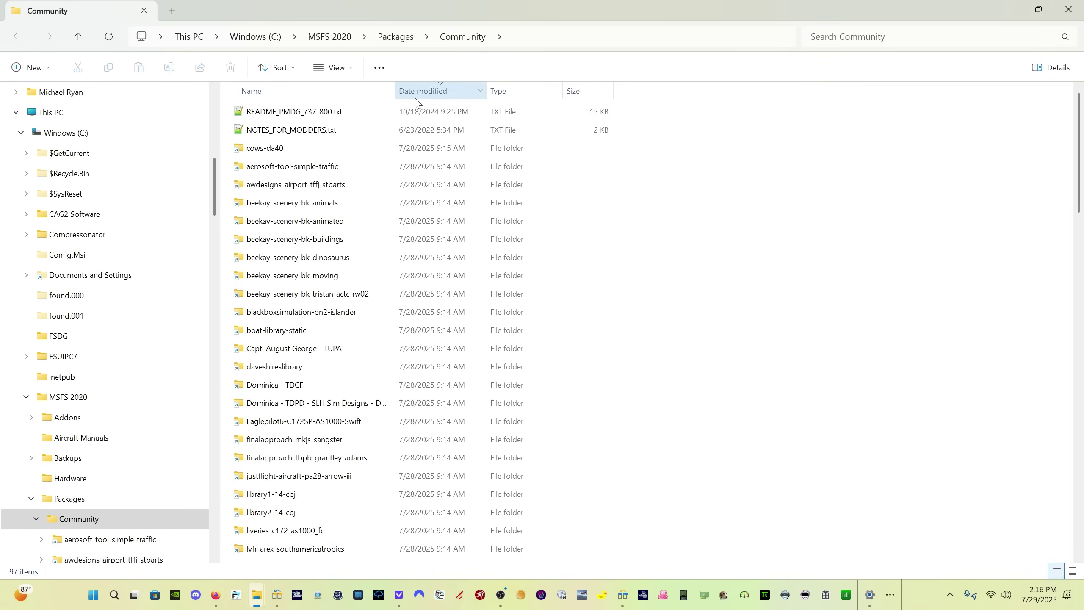
{"action": "left_click", "coordinate": [395, 39]}
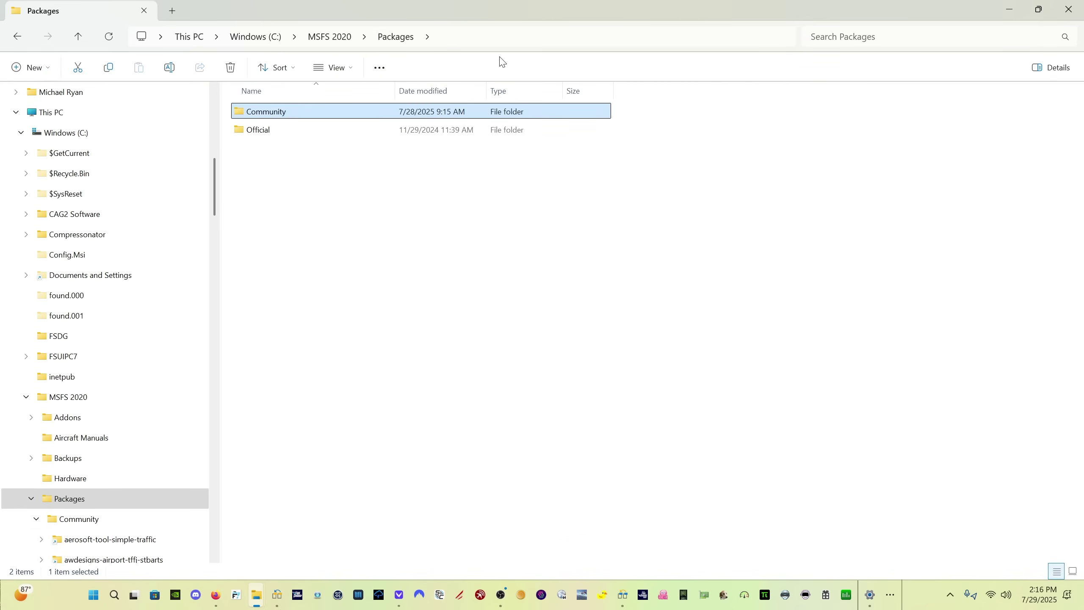
{"action": "left_click", "coordinate": [314, 111]}
{"action": "key", "text": "Home"}
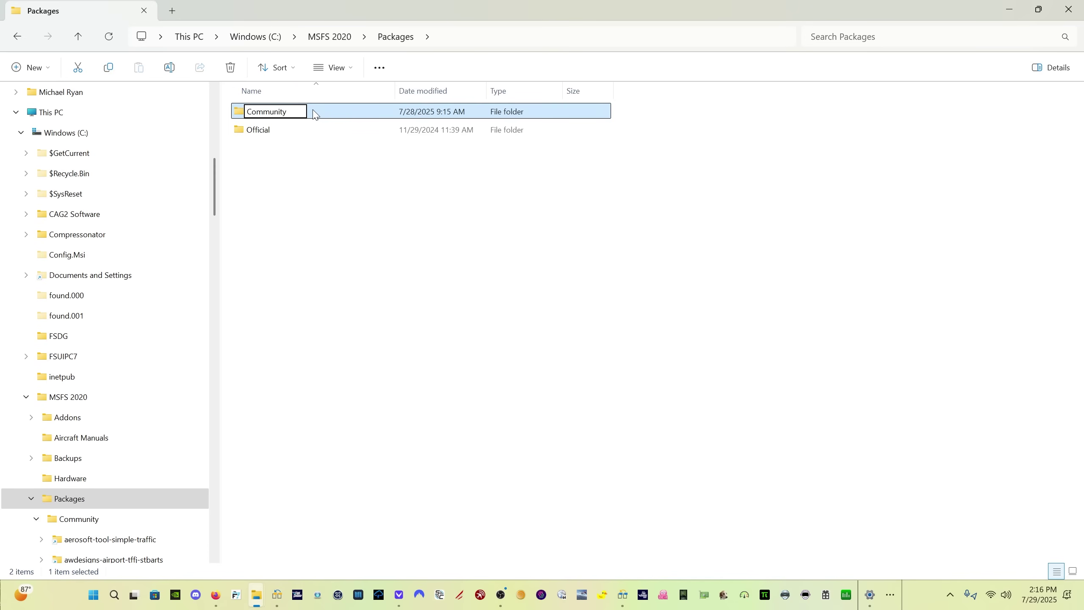
{"action": "type", "text": "_"}
{"action": "key", "text": "Return"}
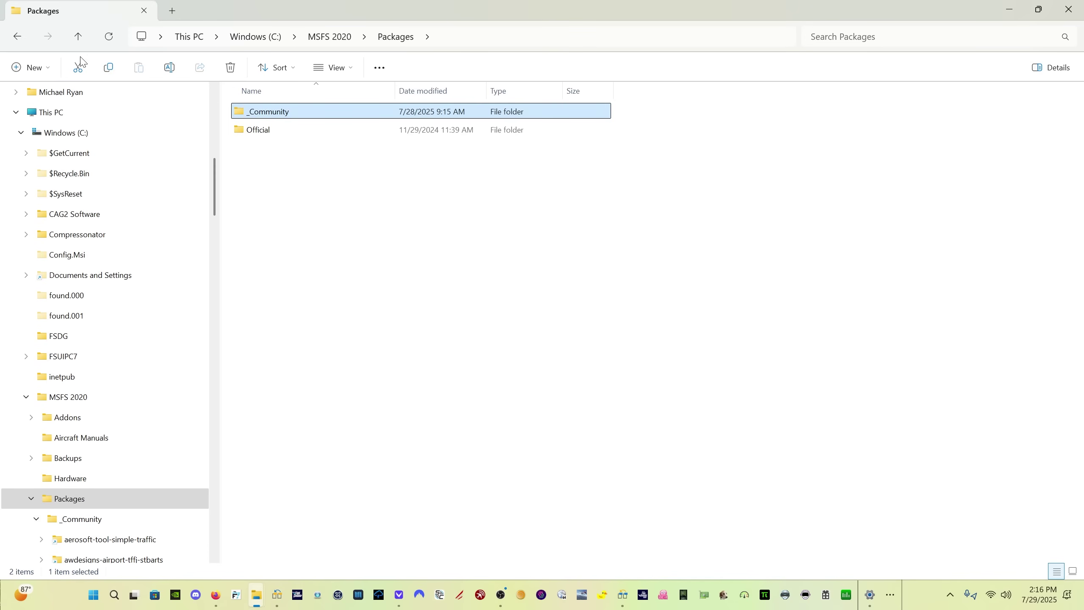
- Create a new empty folder named Community inside Packages
{"action": "left_click", "coordinate": [42, 68]}
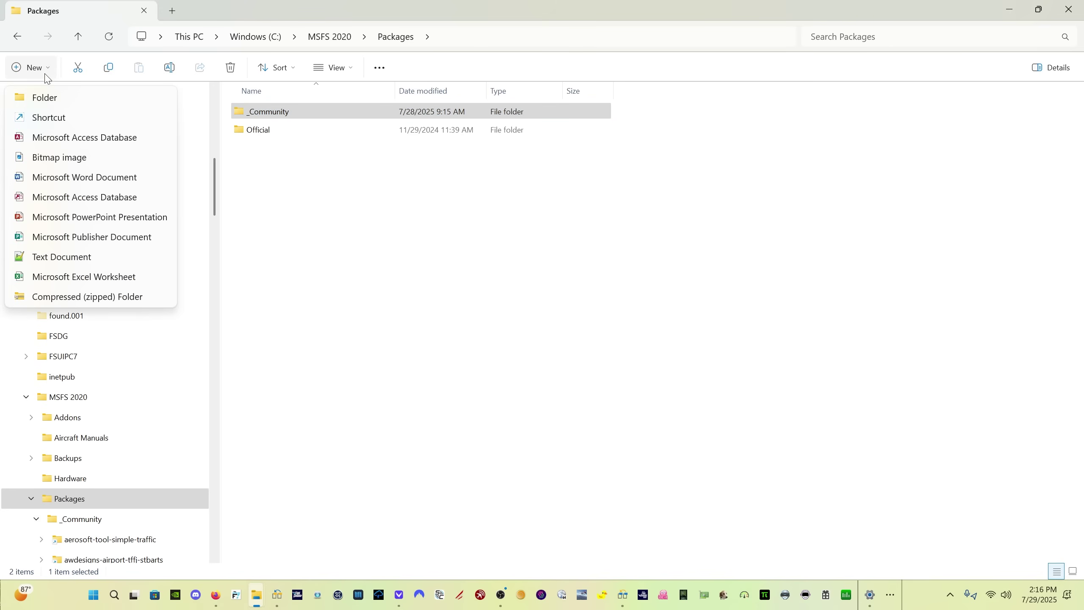
{"action": "left_click", "coordinate": [43, 97]}
{"action": "type", "text": "Community"}
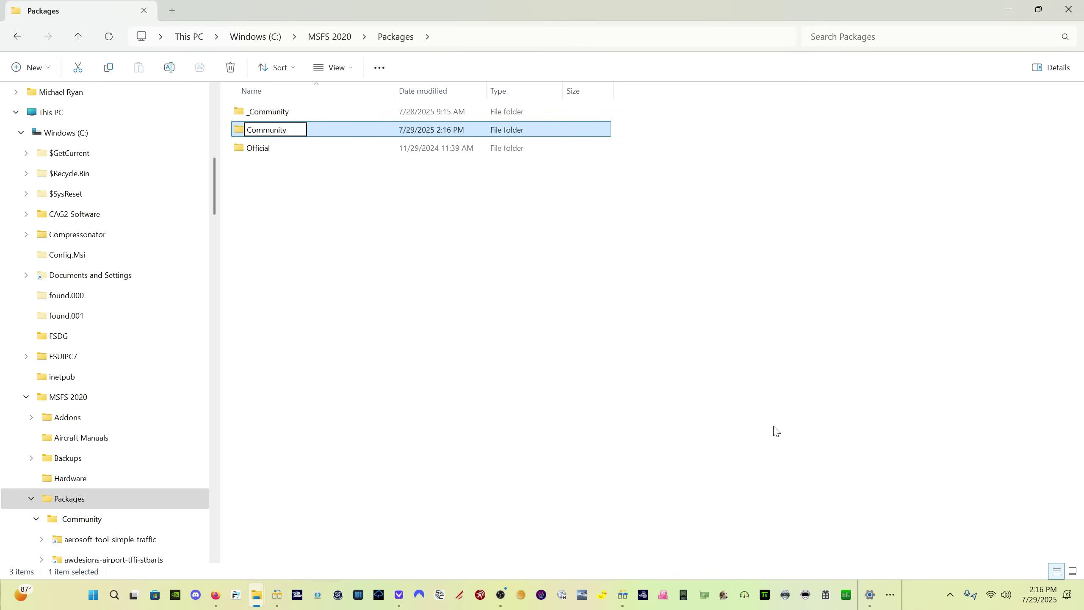
{"action": "key", "text": "Return"}
{"action": "key", "text": "alt+Tab"}
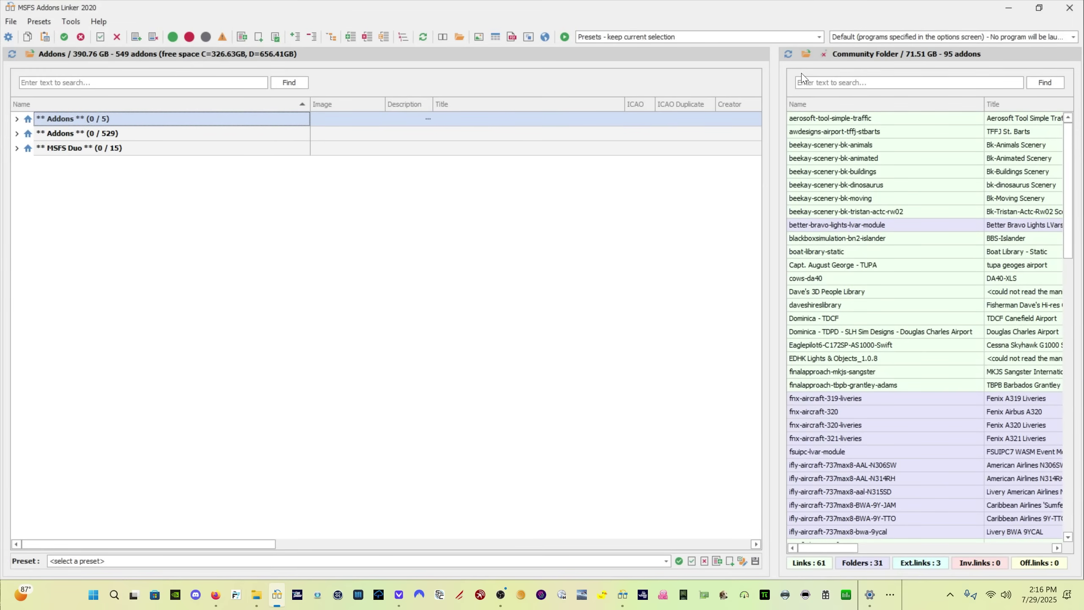
- Refresh the 2020 linker's Community Folder so it reports 0 B and 0 addons
{"action": "left_click", "coordinate": [786, 53]}
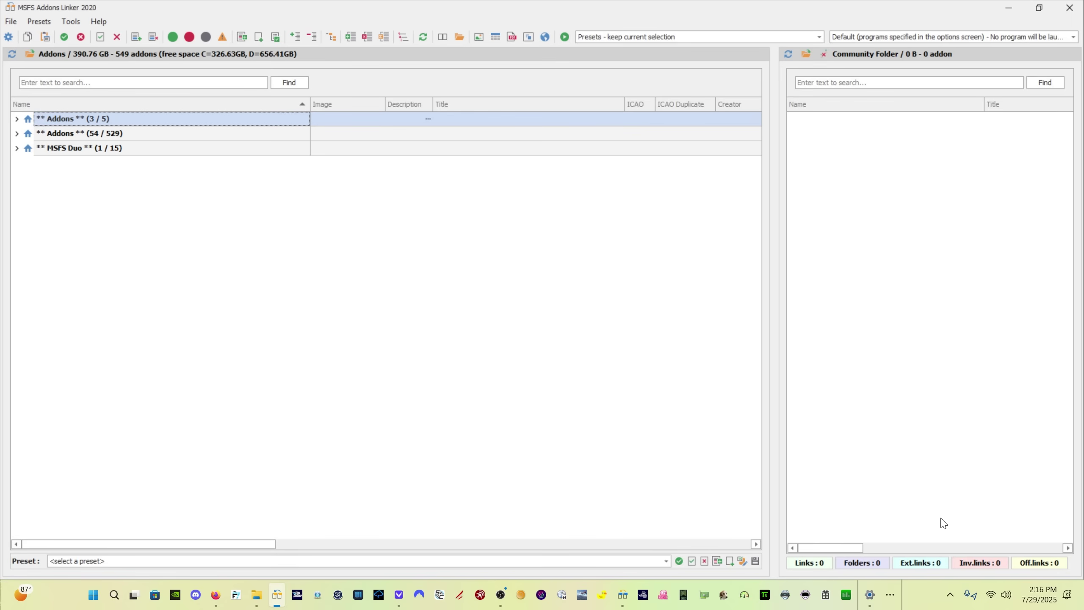
{"action": "key", "text": "alt+Tab"}
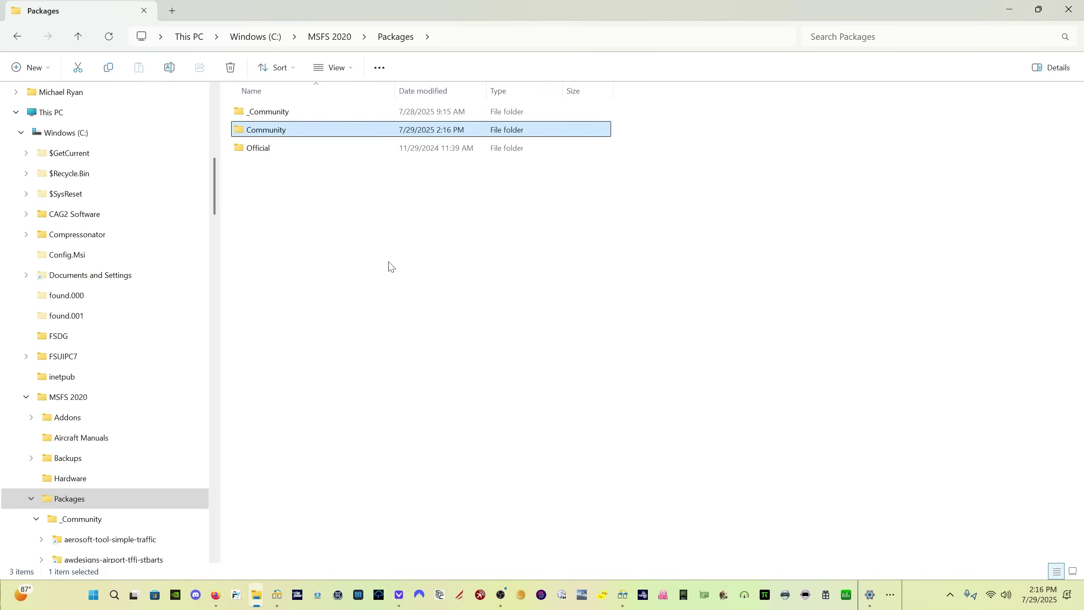
- In Packages, delete the dummy Community folder and strip the underscore from _Community
{"action": "left_click", "coordinate": [231, 67]}
{"action": "left_click", "coordinate": [267, 112]}
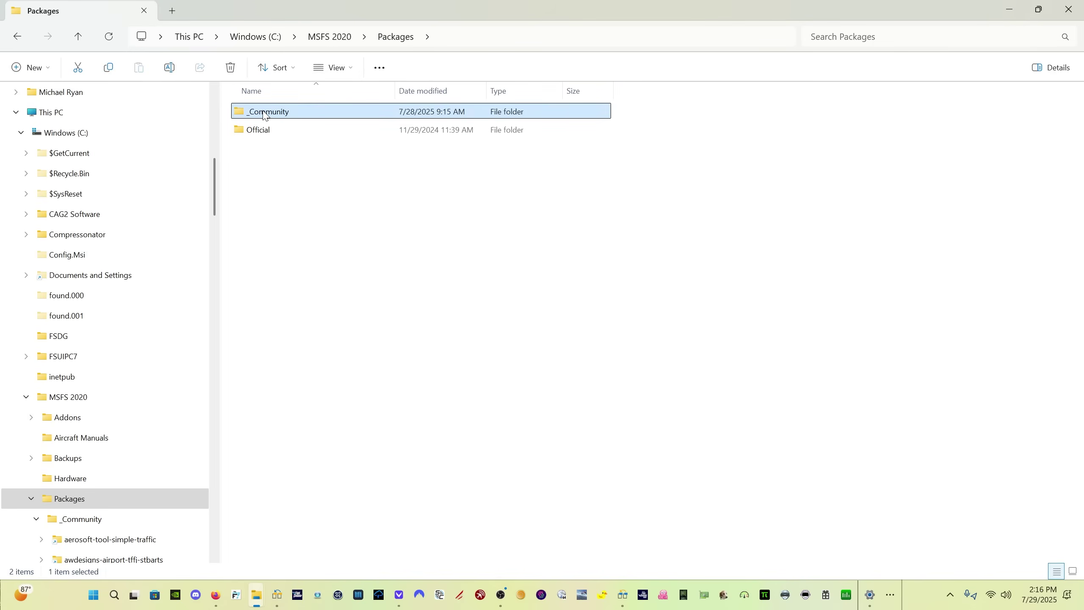
{"action": "left_click", "coordinate": [257, 112]}
{"action": "left_click", "coordinate": [249, 109]}
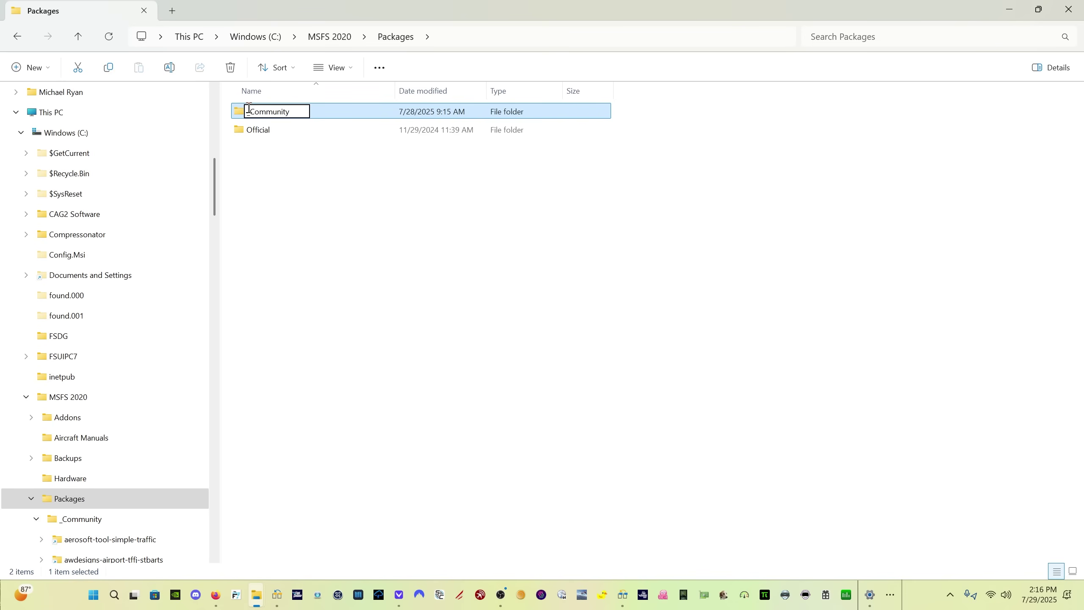
{"action": "key", "text": "Delete"}
{"action": "key", "text": "Return"}
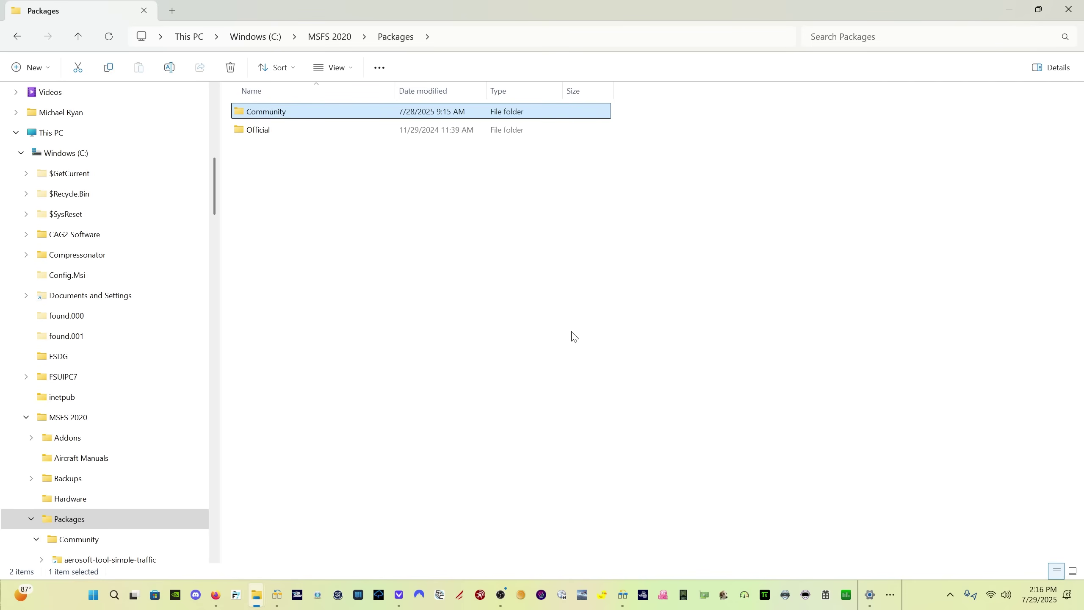
{"action": "key", "text": "alt+Tab"}
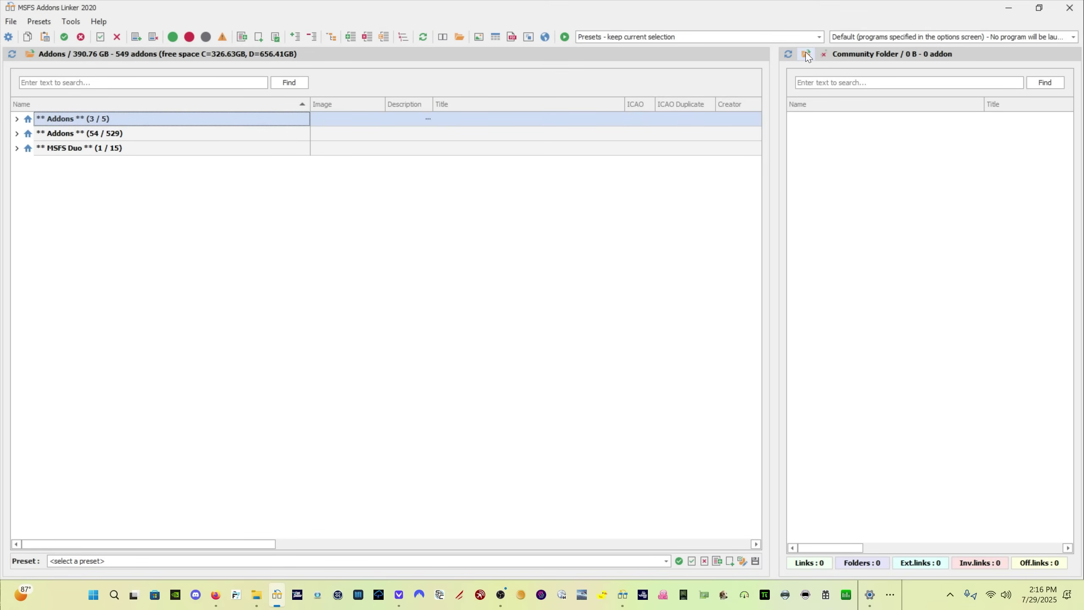
- Refresh the 2020 linker's Community Folder to list 95 addons (71.51 GB) again
{"action": "left_click", "coordinate": [790, 52]}
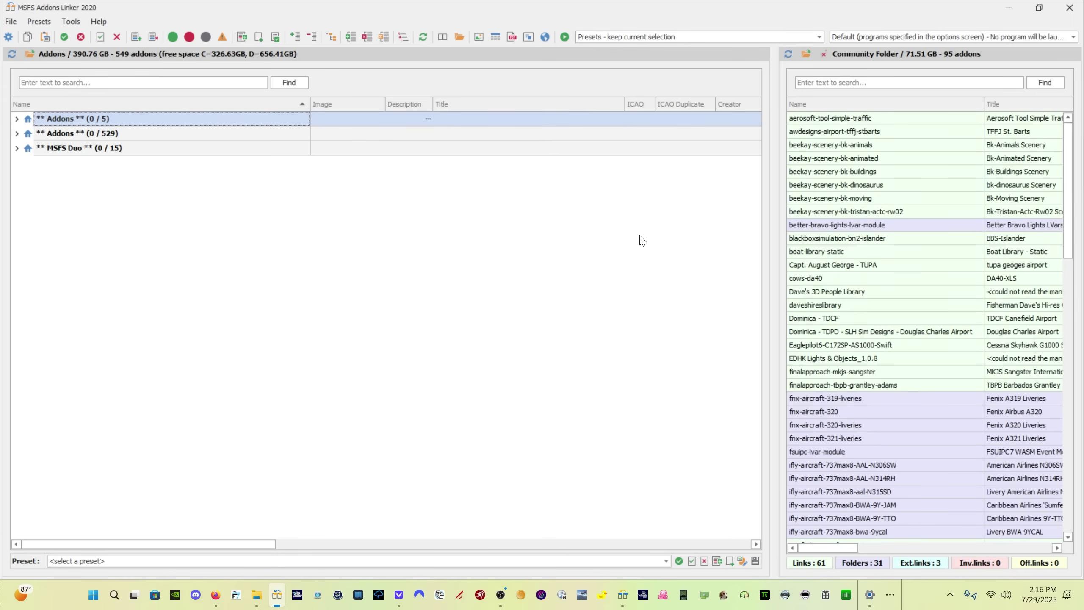